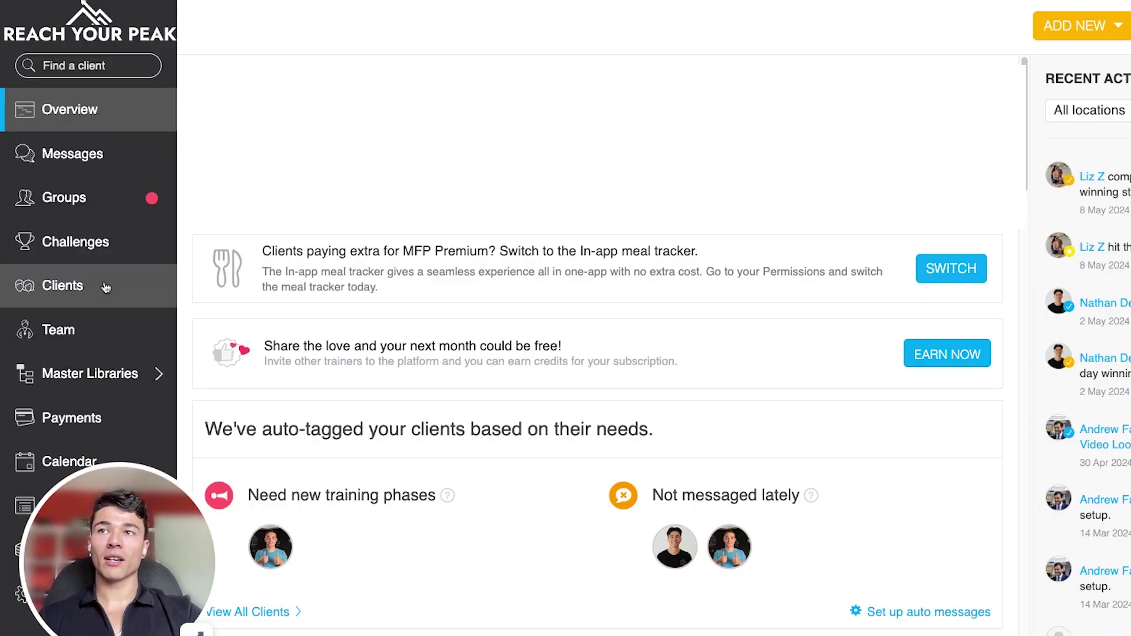
Open the demo client's Dash page from the Clients list.
click(106, 287)
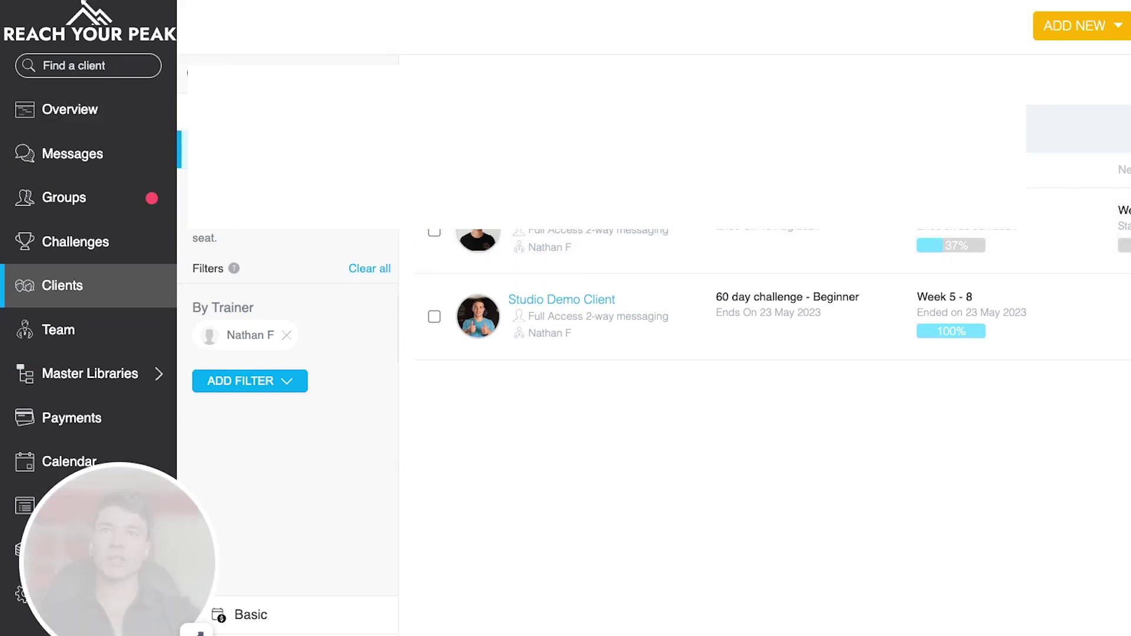
click(542, 229)
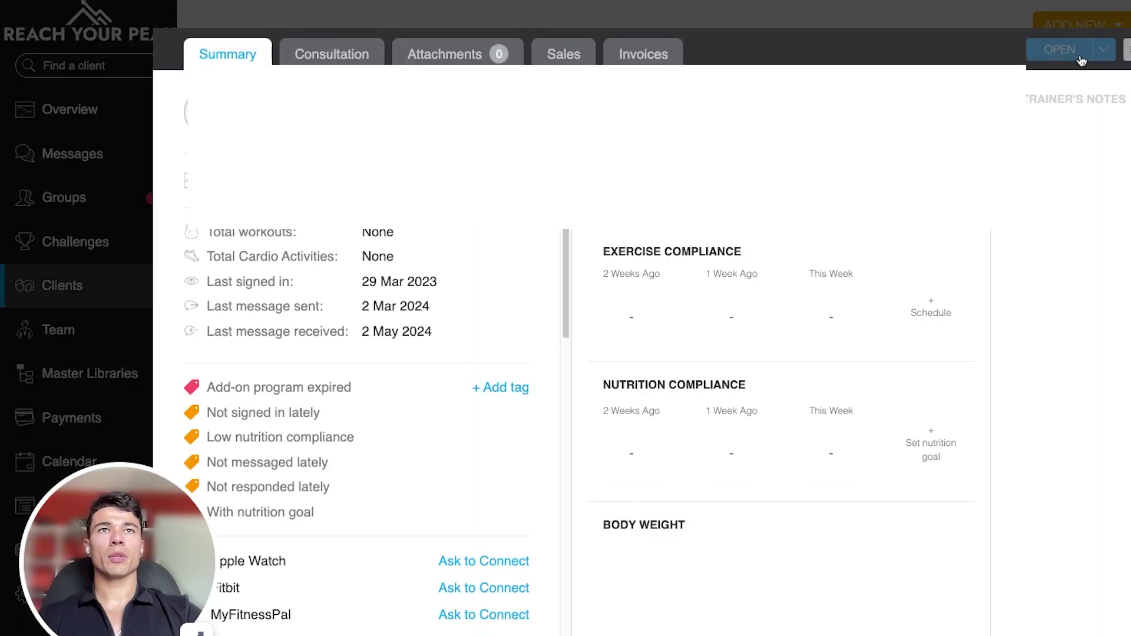
click(1059, 51)
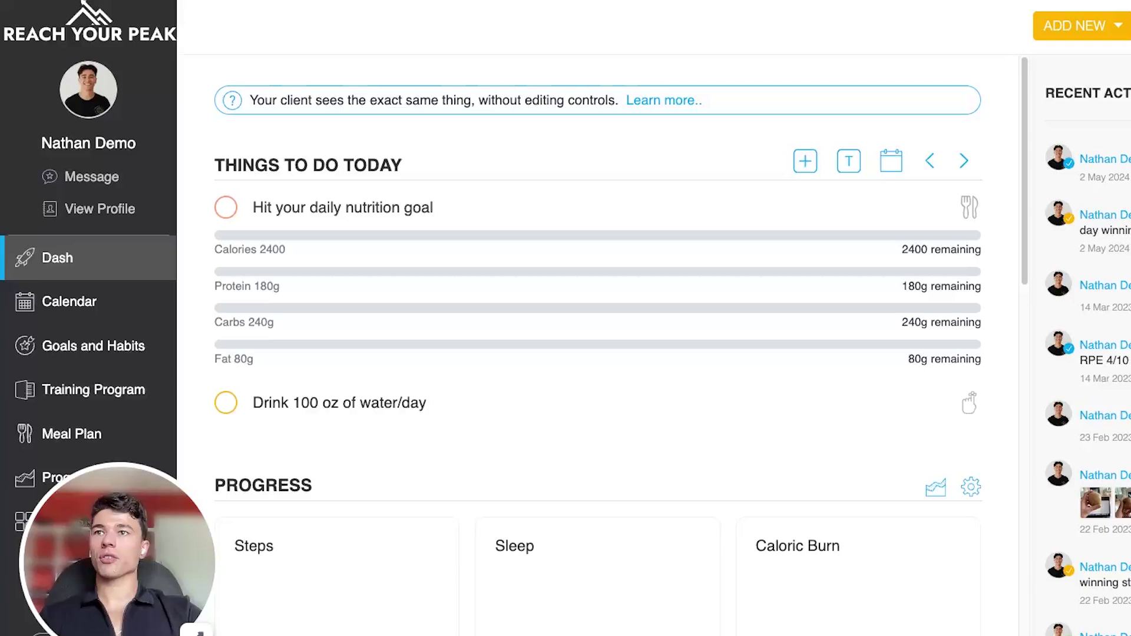
Start adding a new habit from the client's Goals and Habits page and list available habits.
click(122, 353)
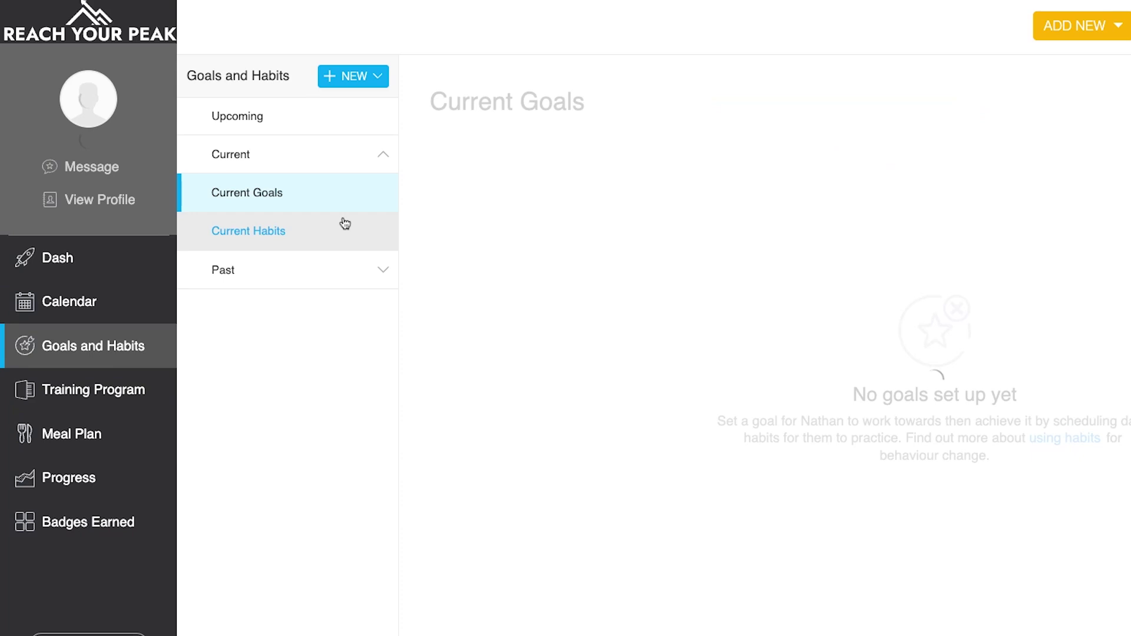
click(363, 83)
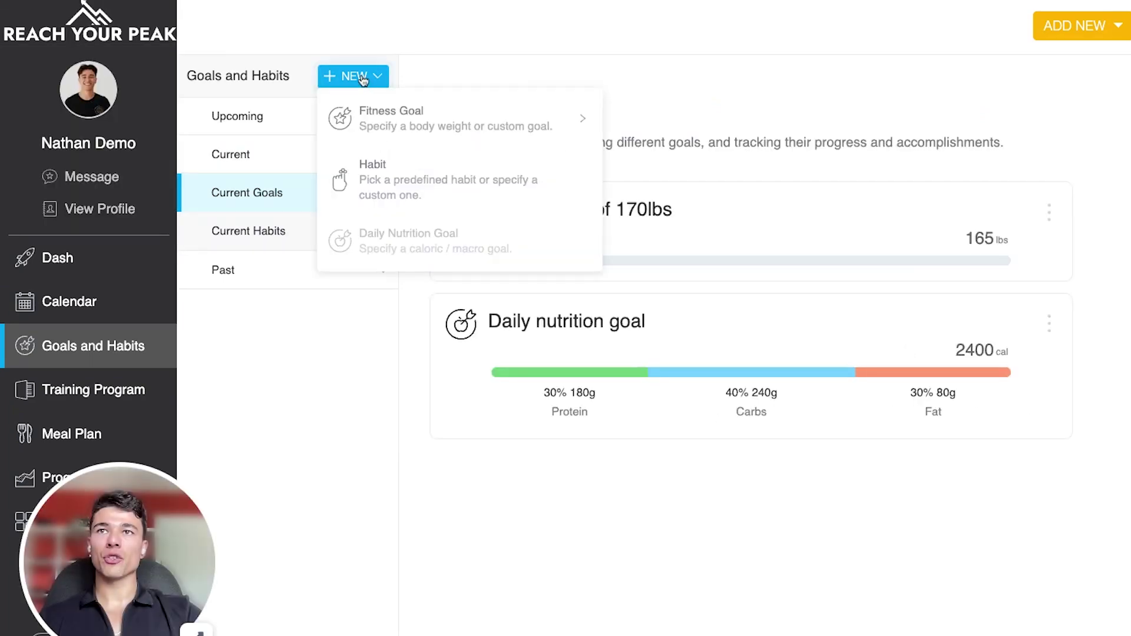
click(457, 188)
click(450, 168)
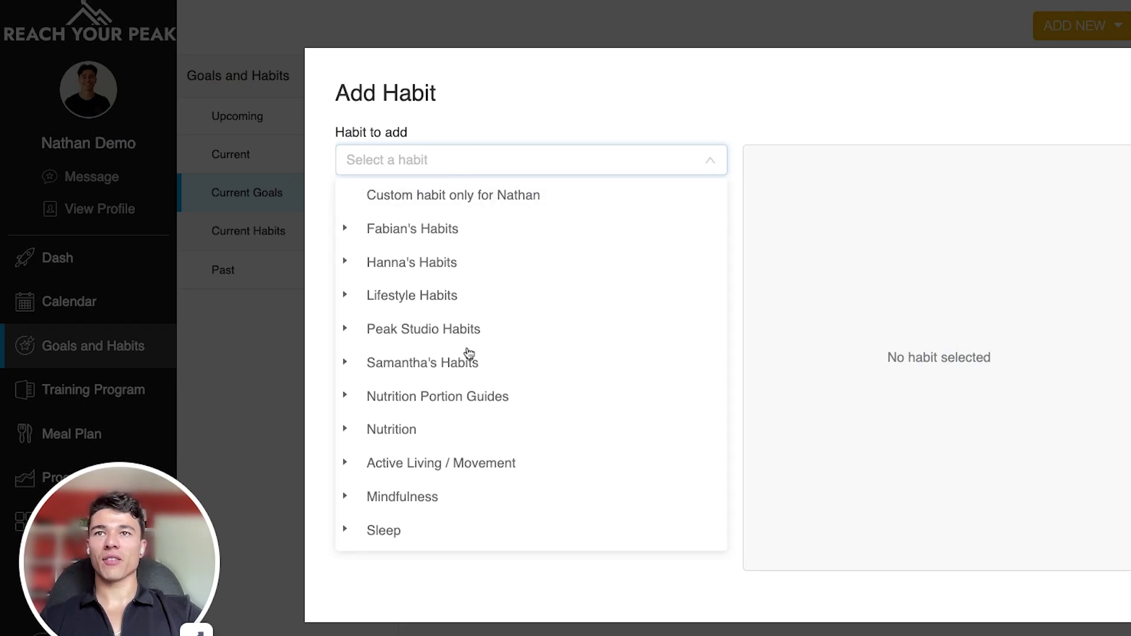
Browse the Nutrition Portion Guides and Active Living / Movement habit categories.
click(417, 401)
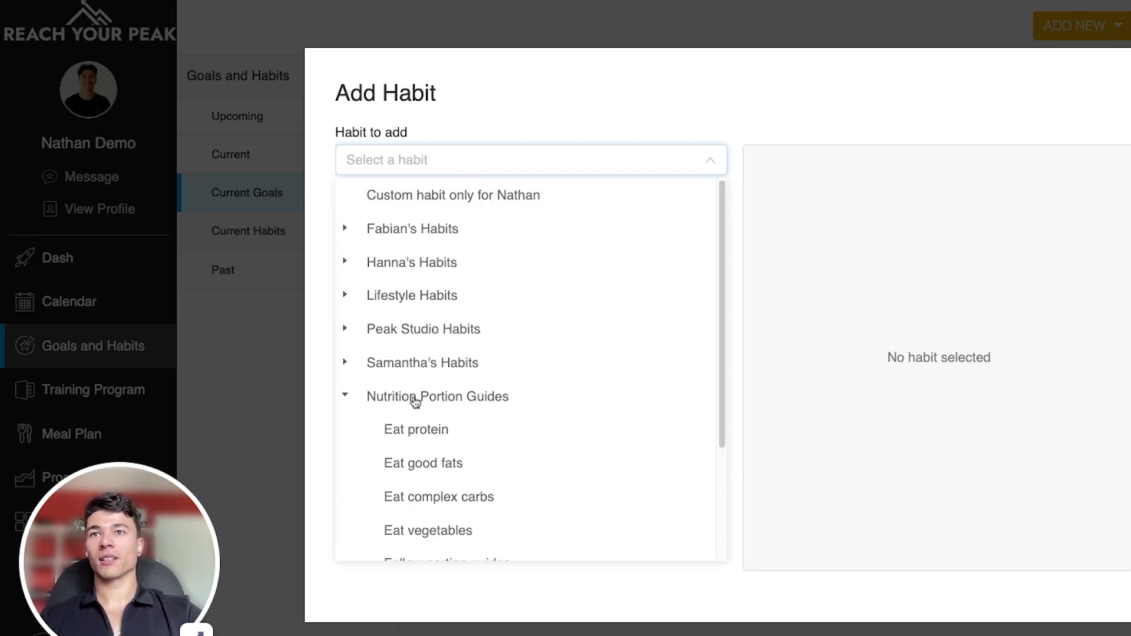
scroll(424, 397, down, 3)
click(392, 246)
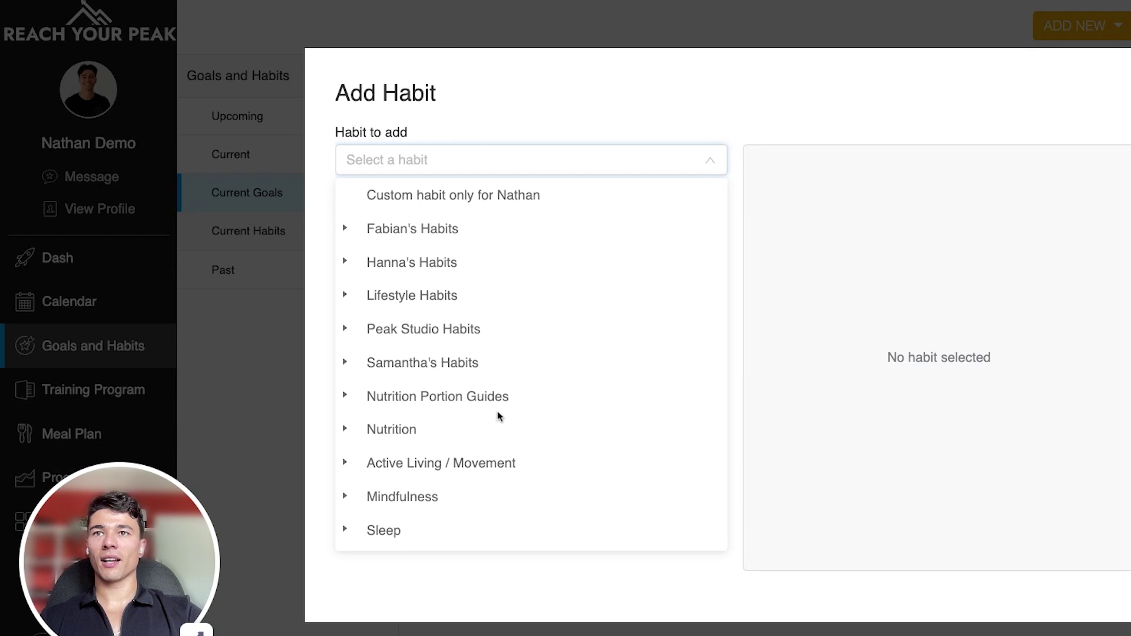
click(433, 461)
scroll(434, 458, down, 3)
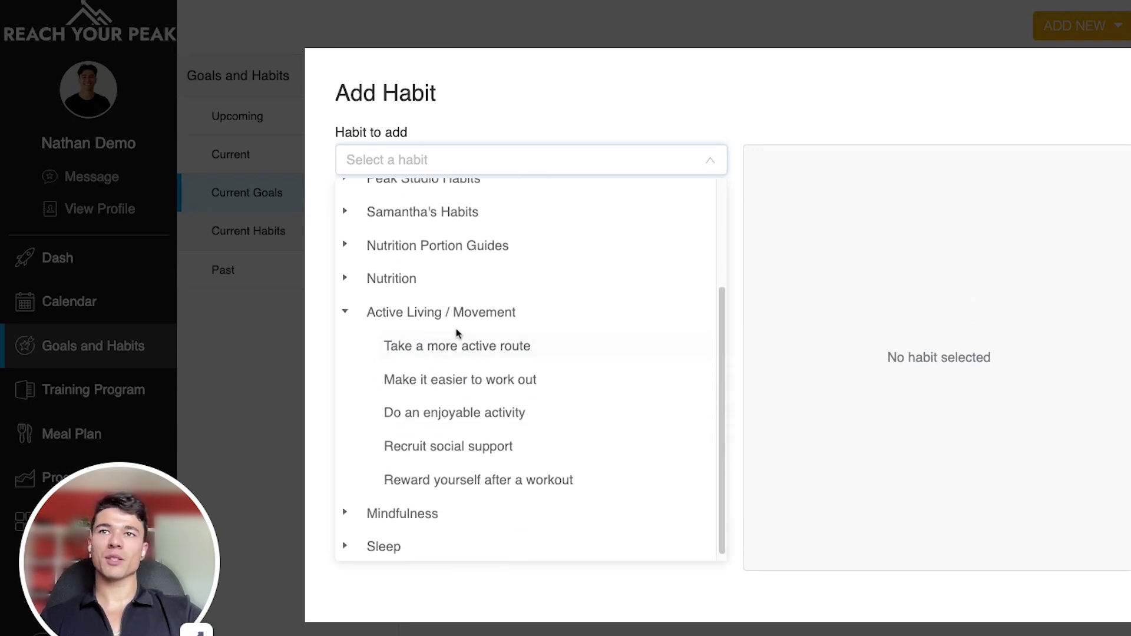
click(438, 312)
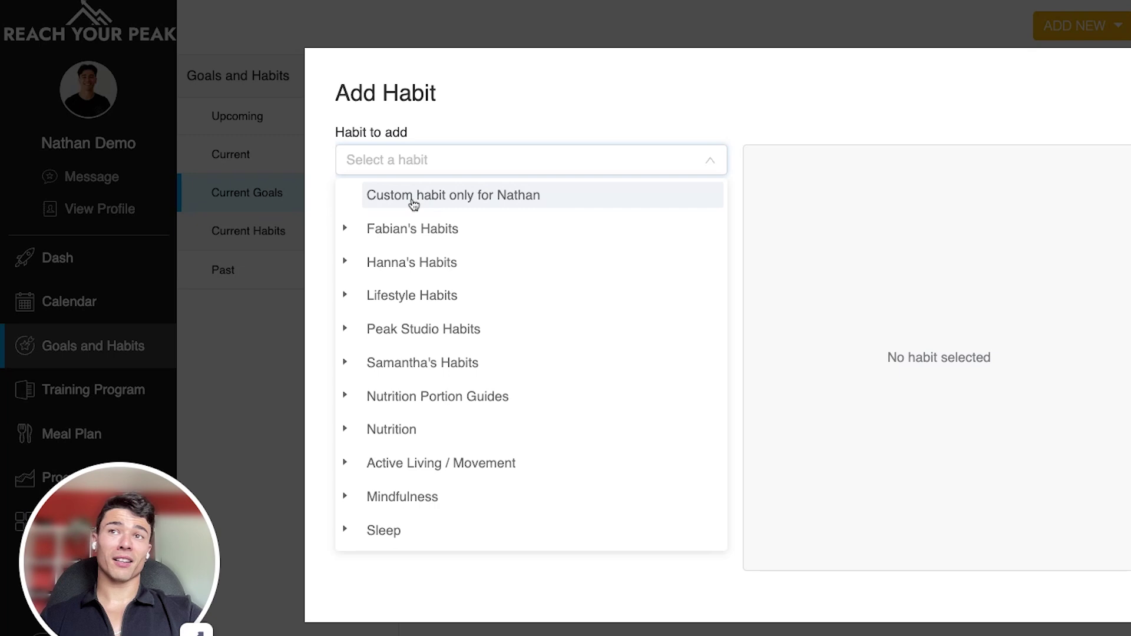
Choose a custom habit only for this client and name it '10k steps'.
click(429, 199)
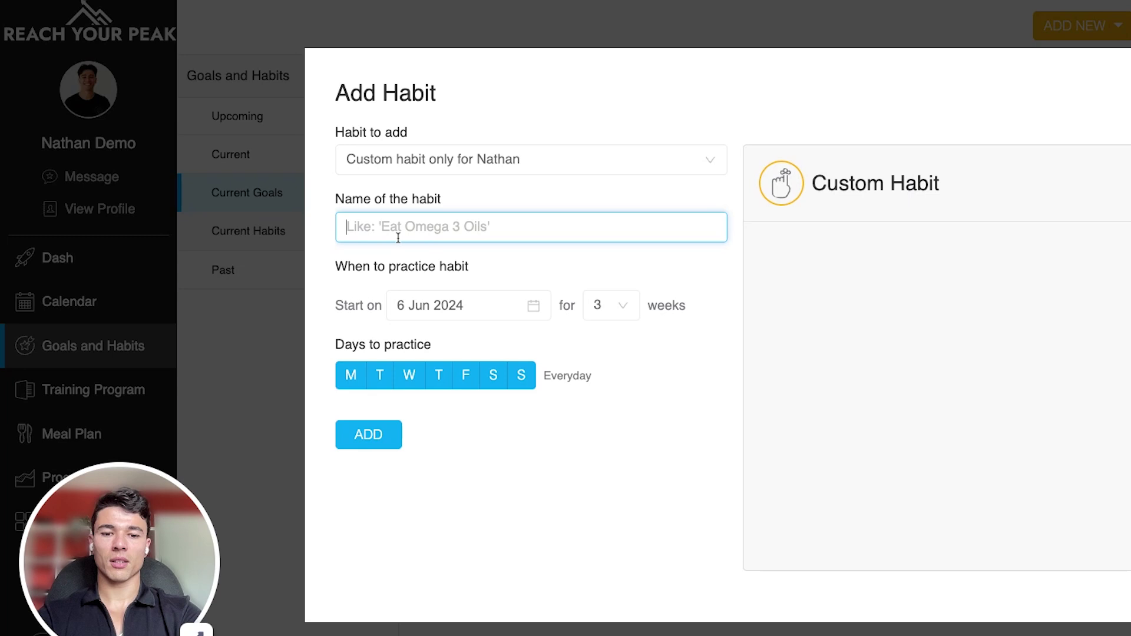
text(10k steps)
key(BackSpace)
key(BackSpace)
key(BackSpace)
text(r)
key(BackSpace)
text(es)
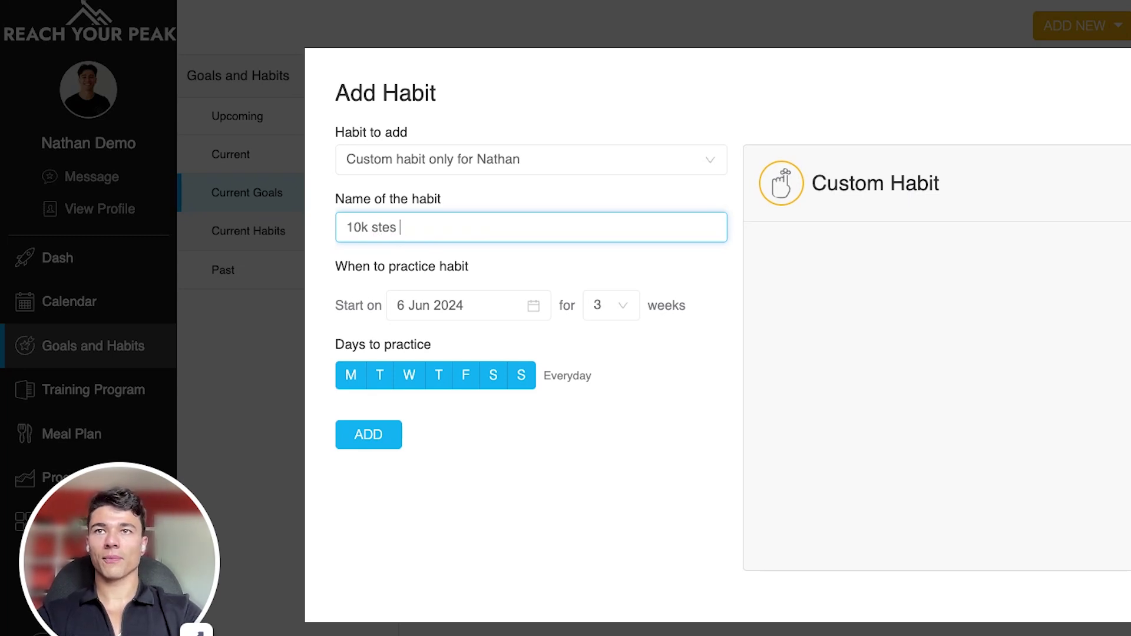
key(BackSpace)
key(BackSpace)
text(ps)
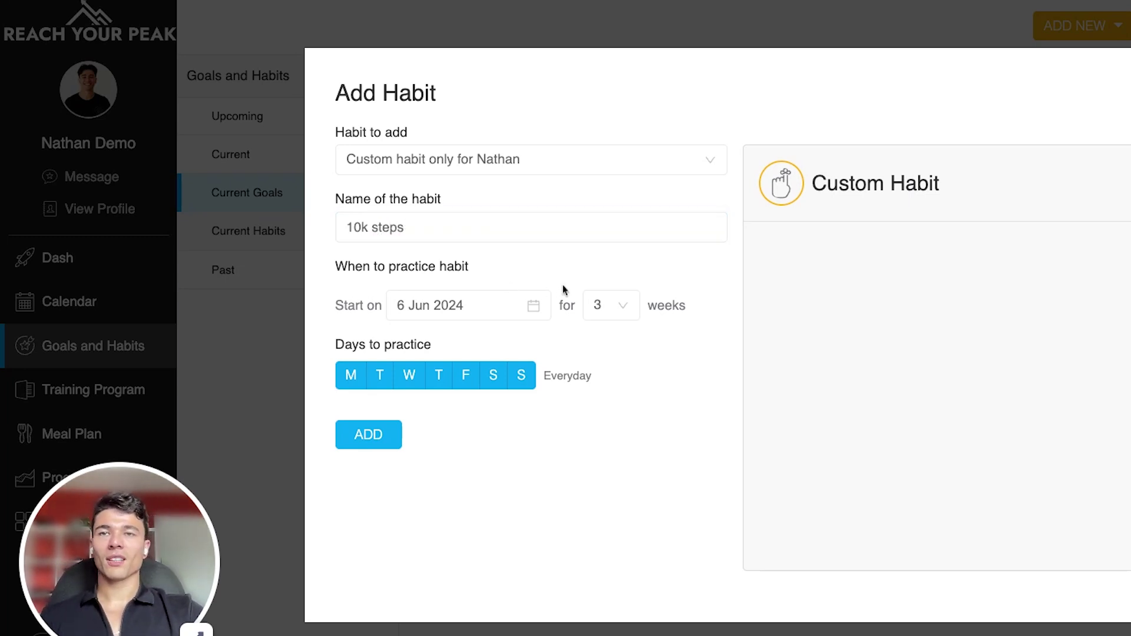
Set the habit to run for 4 weeks and add it to the client.
click(605, 306)
click(589, 430)
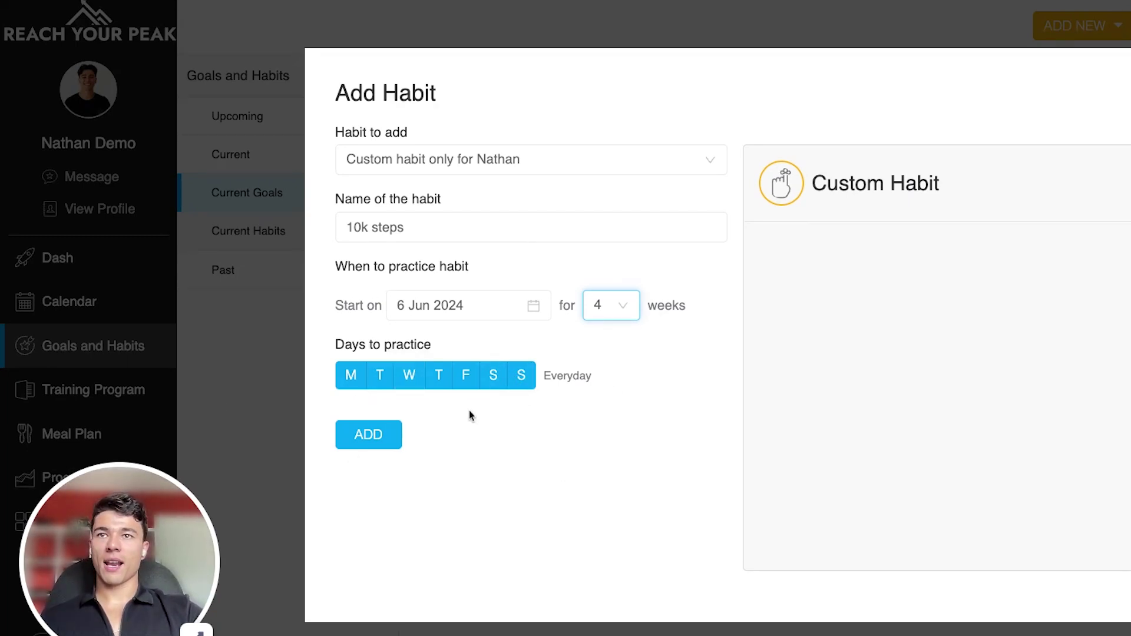
click(371, 442)
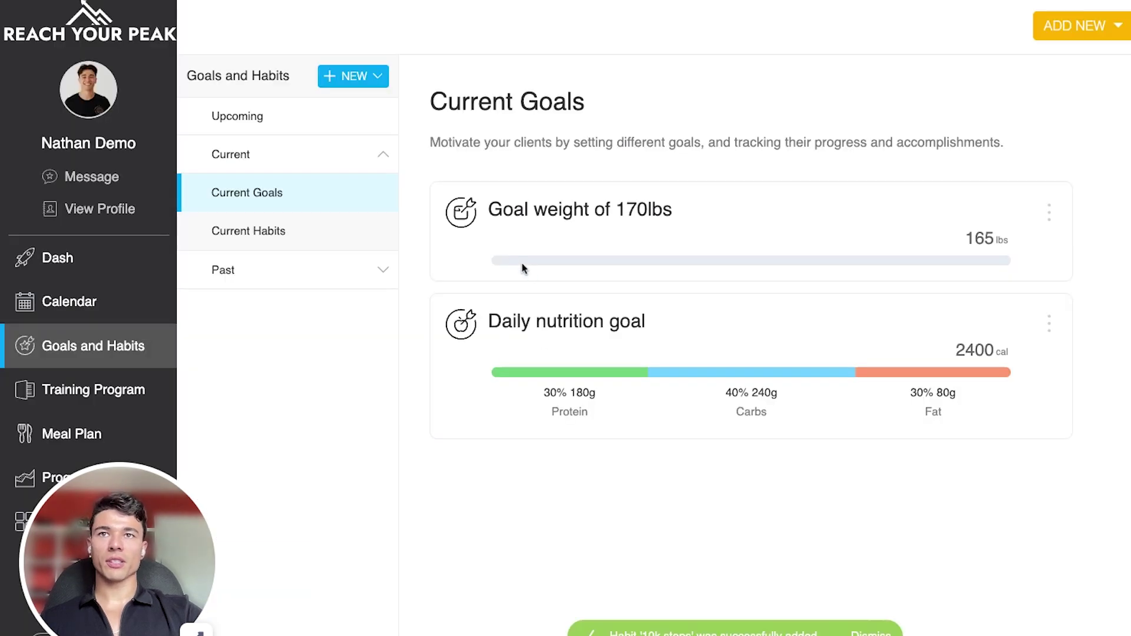
View the client's calendar showing '10k steps' daily from 6 June.
click(106, 303)
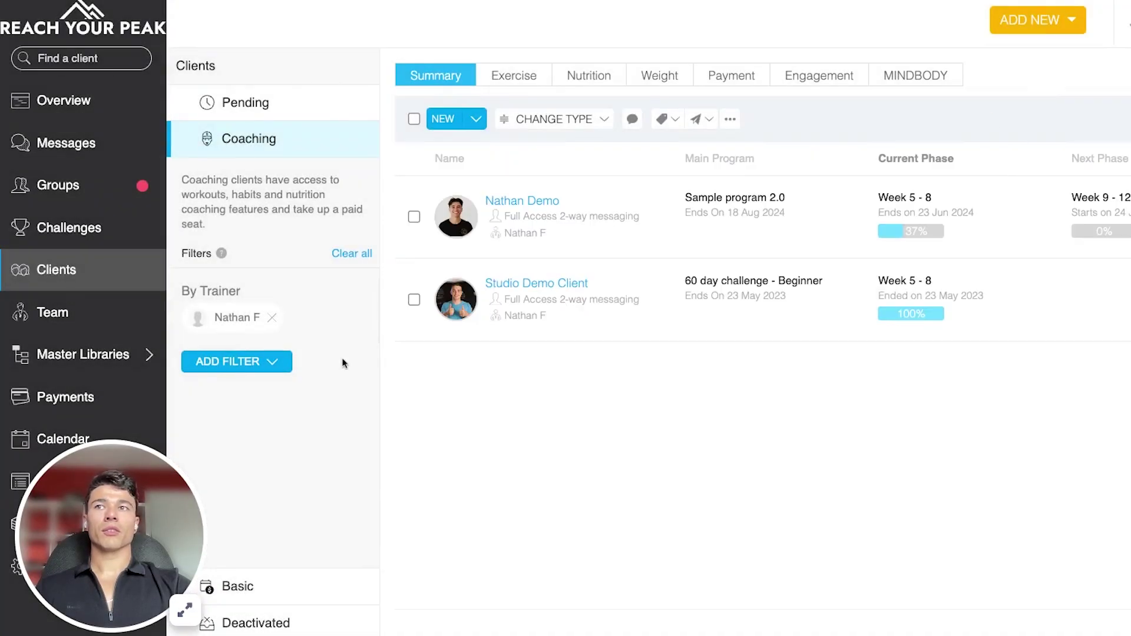
Go to the Habits library under Master Libraries.
mouse_move(75, 365)
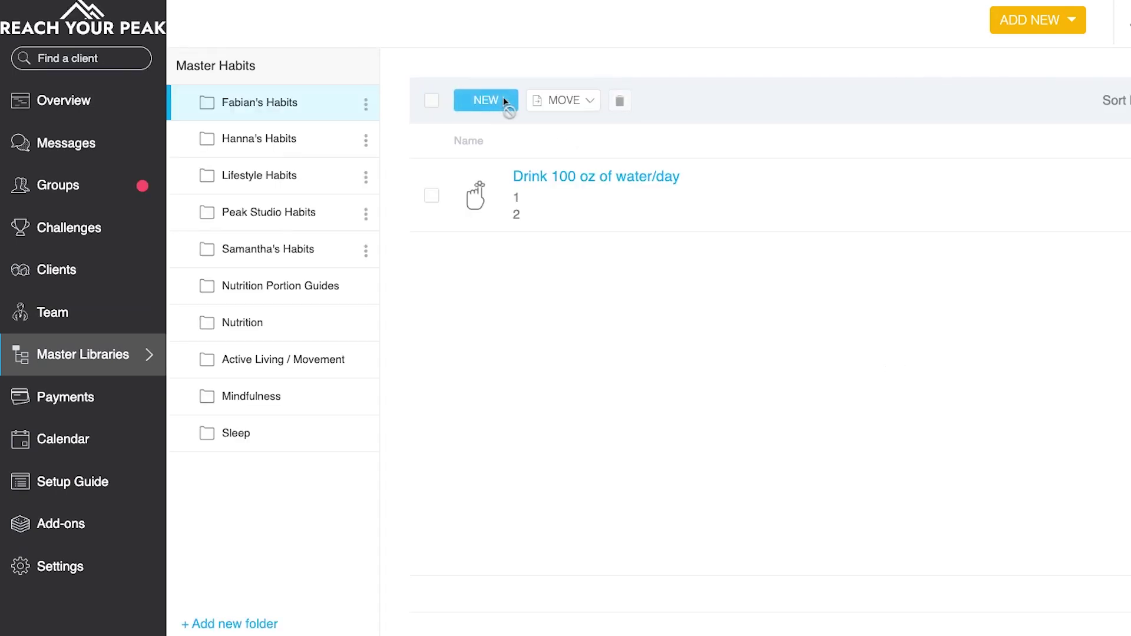
Create a new master habit named '10k steps' and start writing its lesson content.
click(493, 107)
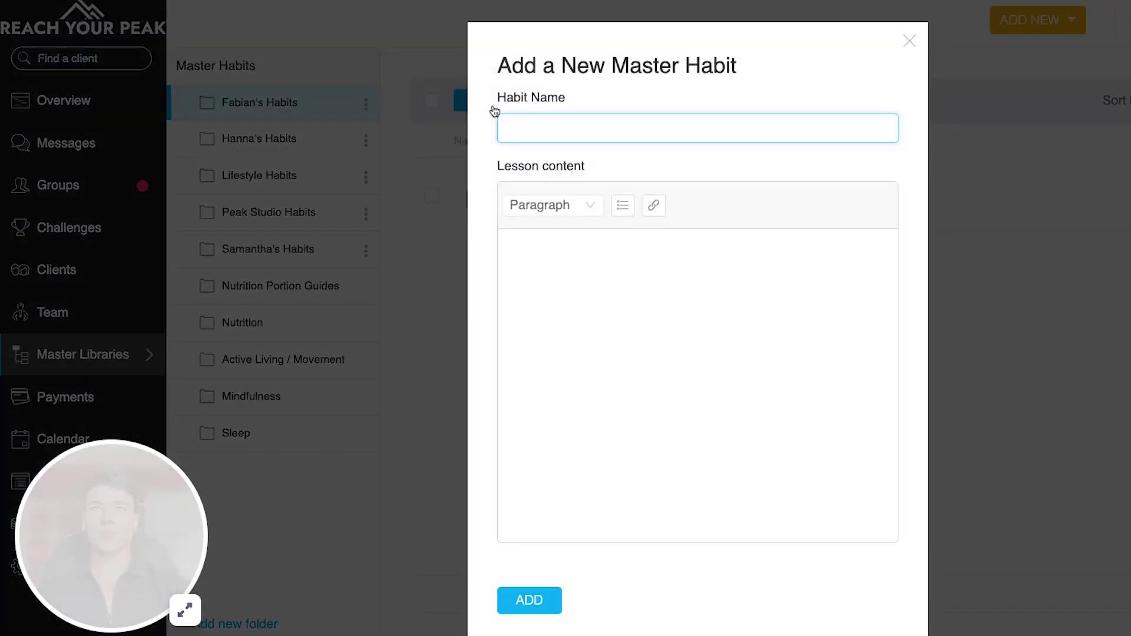
text(10k steps)
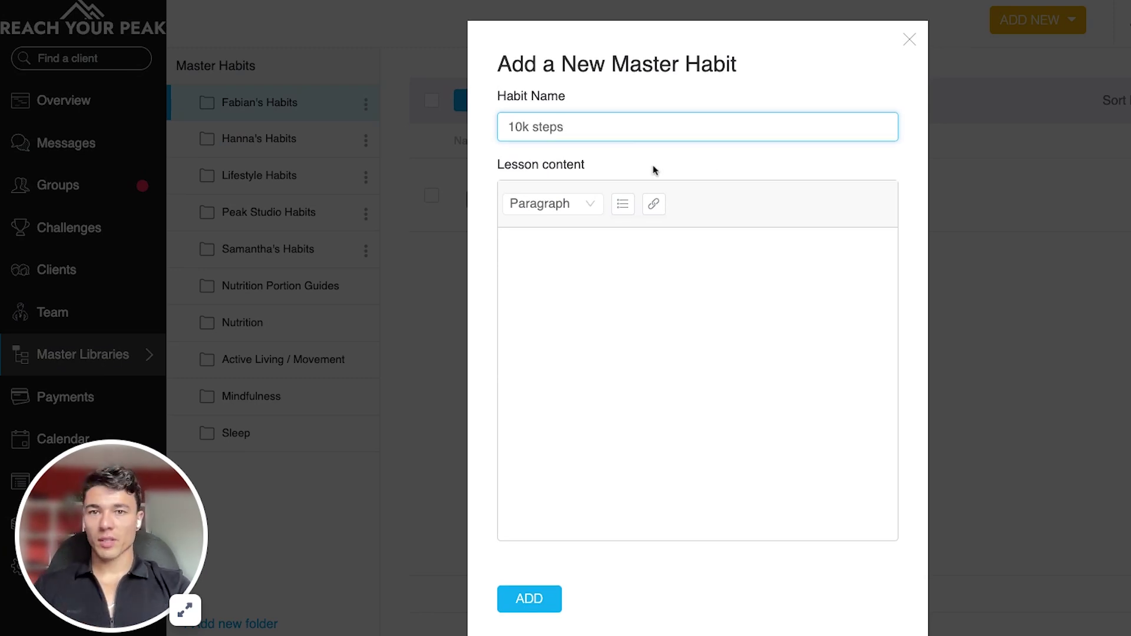
click(575, 206)
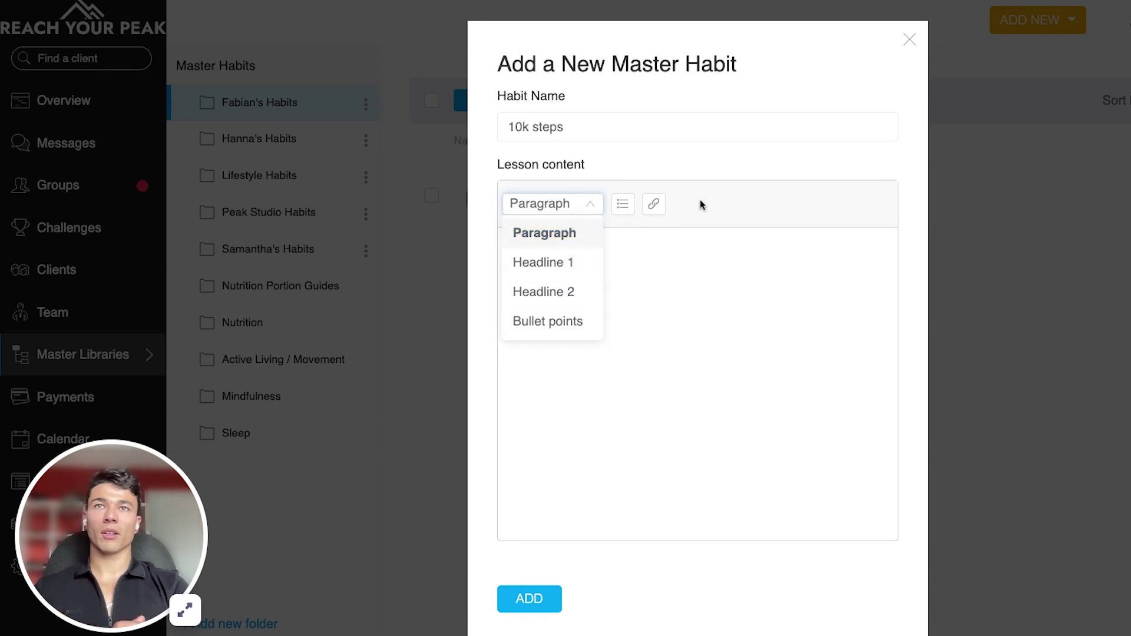
click(663, 275)
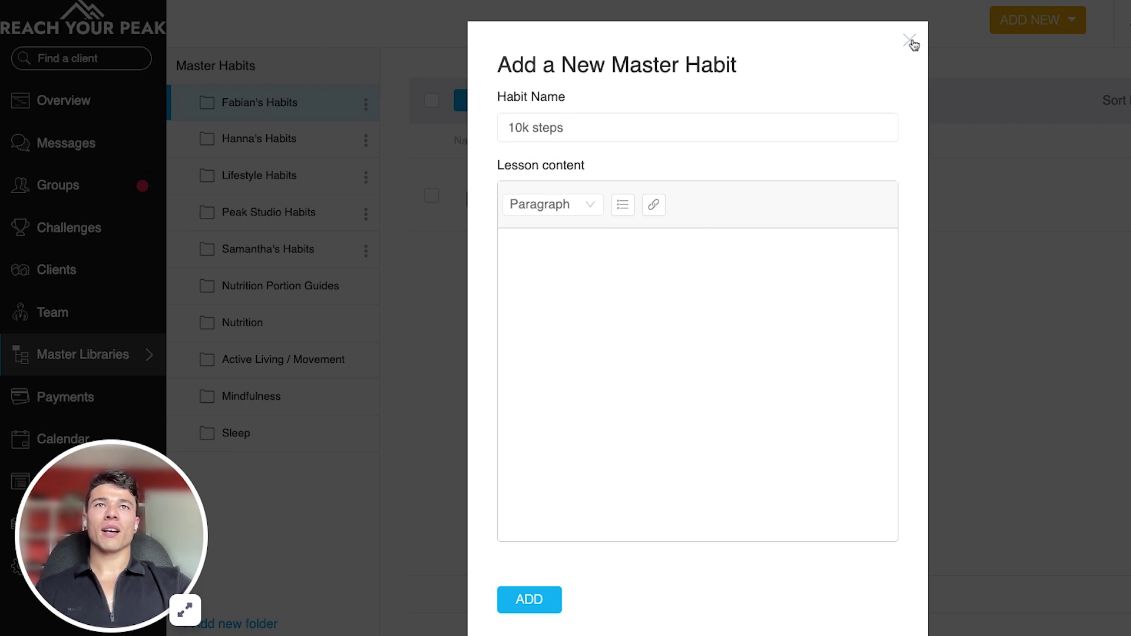
click(532, 601)
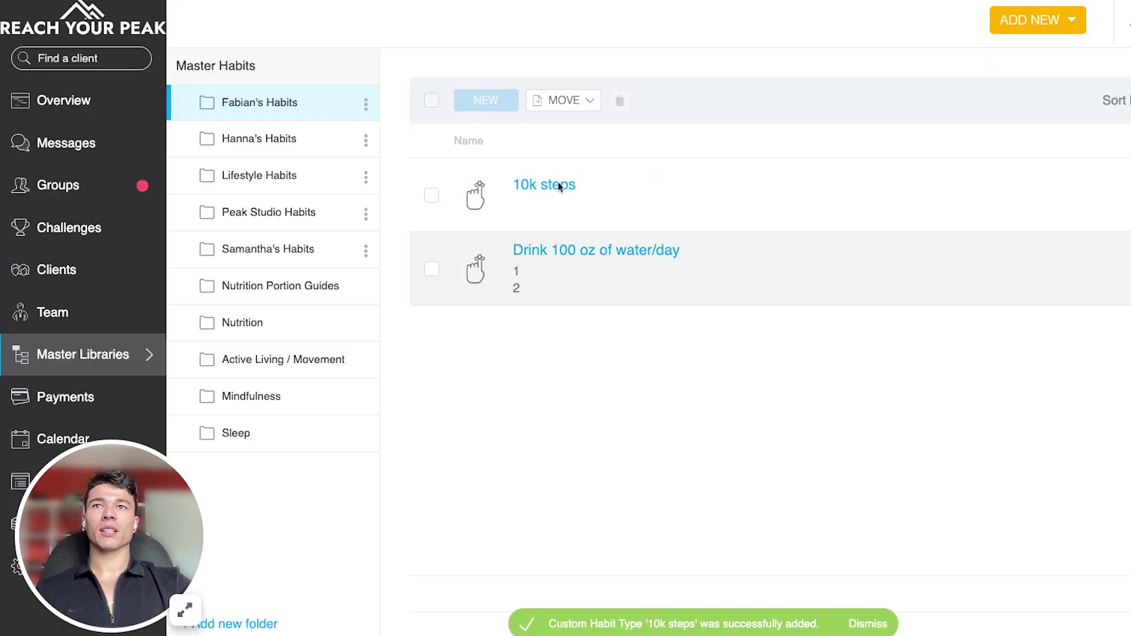